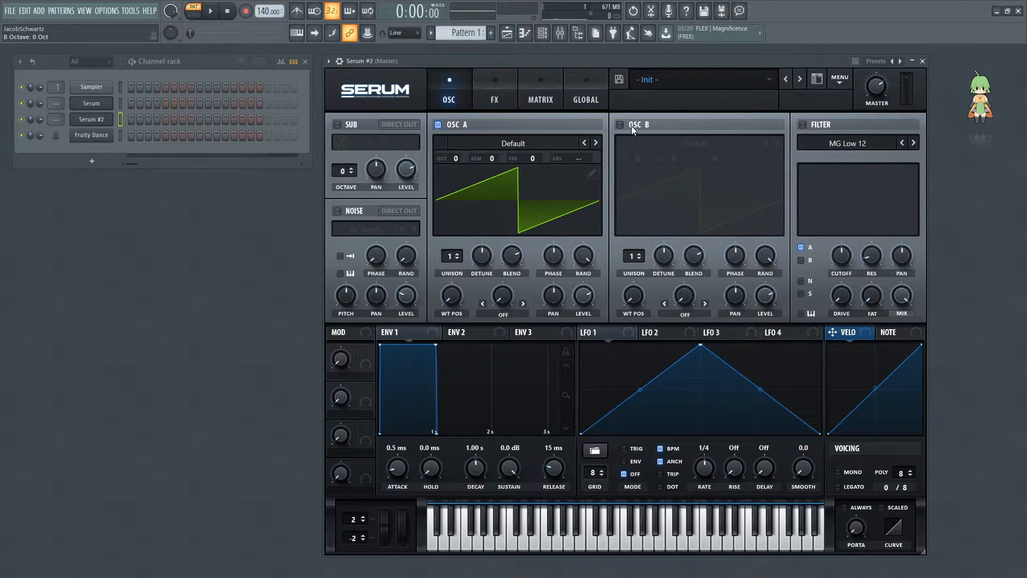
Enable oscillator B and load the Analog_BD_Sin analog wavetable in both oscillators
{"action": "left_click", "coordinate": [631, 124]}
{"action": "left_click", "coordinate": [513, 144]}
{"action": "mouse_move", "coordinate": [511, 159]}
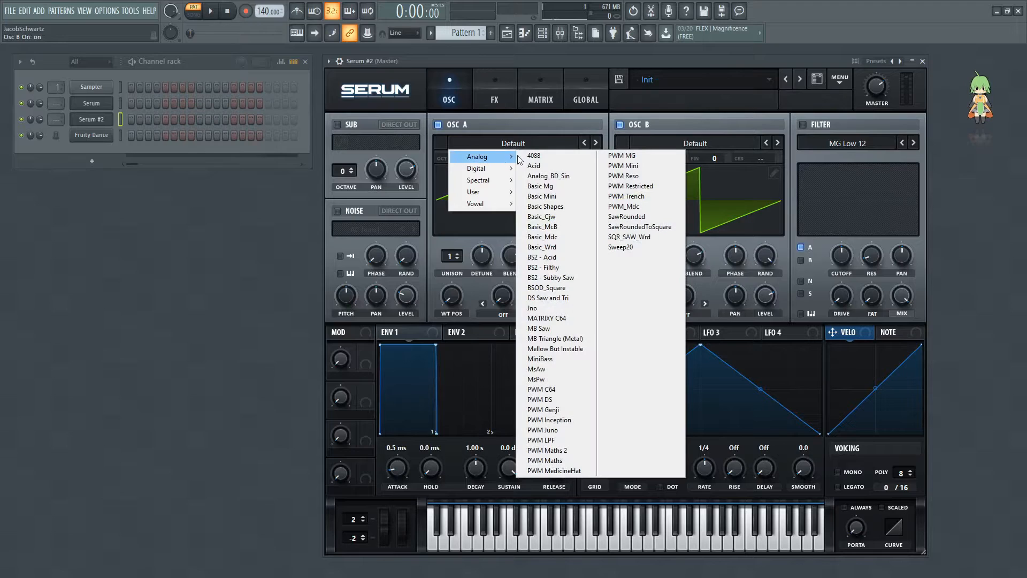
{"action": "left_click", "coordinate": [549, 175]}
{"action": "left_click", "coordinate": [656, 142]}
{"action": "mouse_move", "coordinate": [664, 157]}
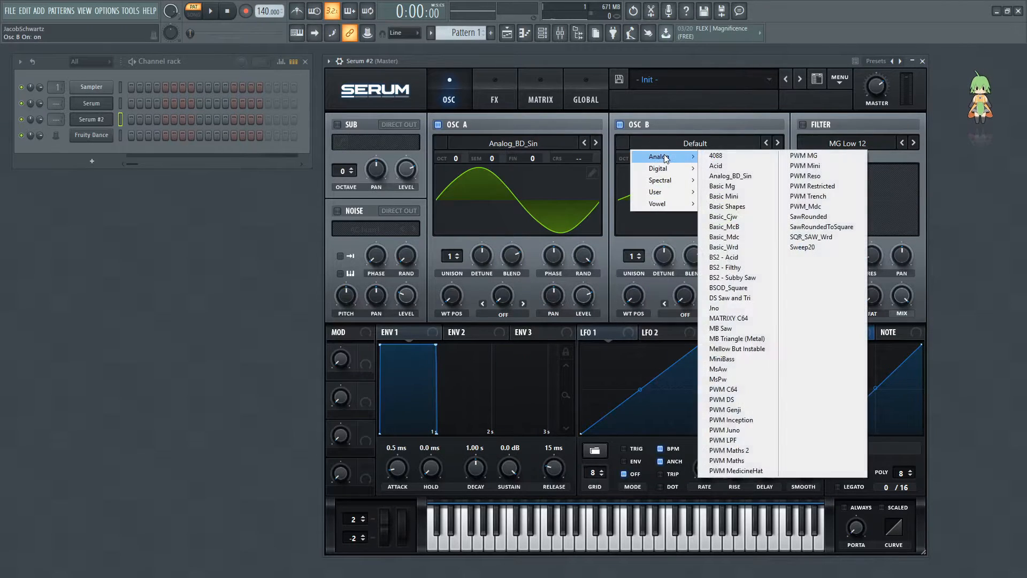
{"action": "left_click", "coordinate": [735, 175]}
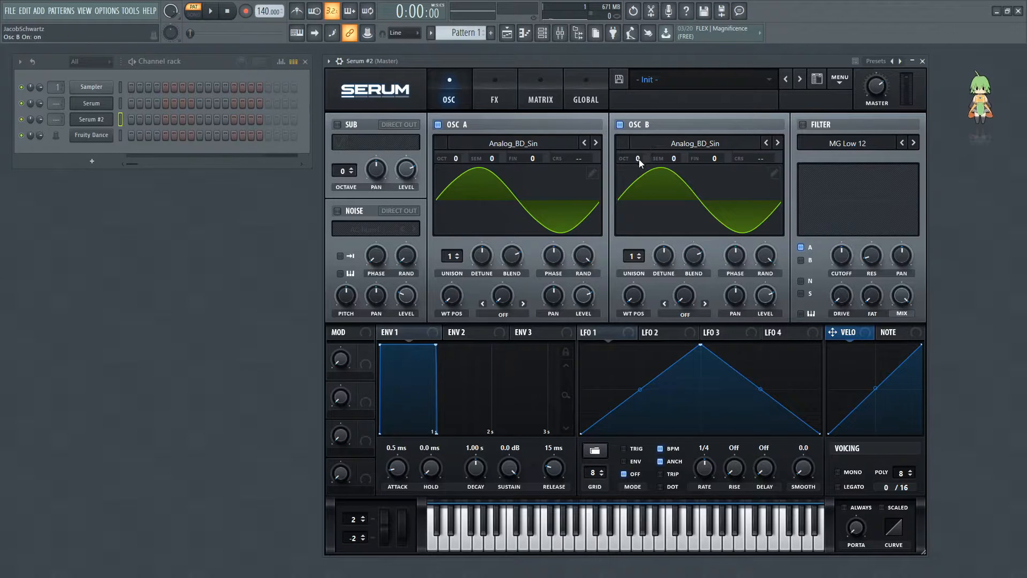
Set oscillator B's octave to +3 and oscillator A's level to 0%
{"action": "left_click_drag", "start_coordinate": [639, 158], "coordinate": [645, 142]}
{"action": "left_click_drag", "start_coordinate": [583, 307], "coordinate": [583, 399]}
Reshape LFO 1 with its peak about one grid division from the start, a convex rise and a concave decay
{"action": "left_click_drag", "start_coordinate": [701, 349], "coordinate": [609, 320]}
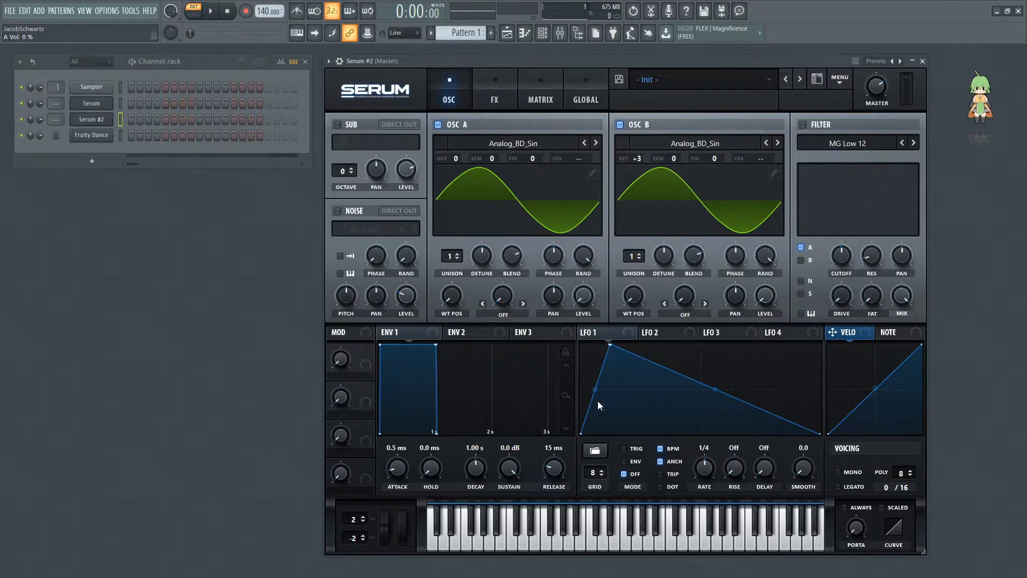
{"action": "left_click_drag", "start_coordinate": [594, 390], "coordinate": [592, 377]}
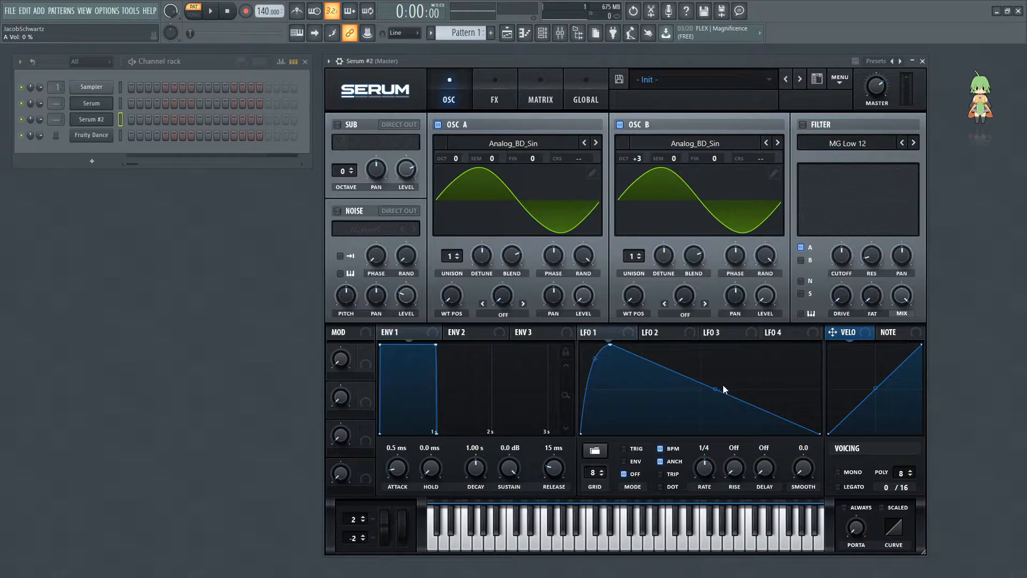
{"action": "left_click_drag", "start_coordinate": [714, 390], "coordinate": [711, 397]}
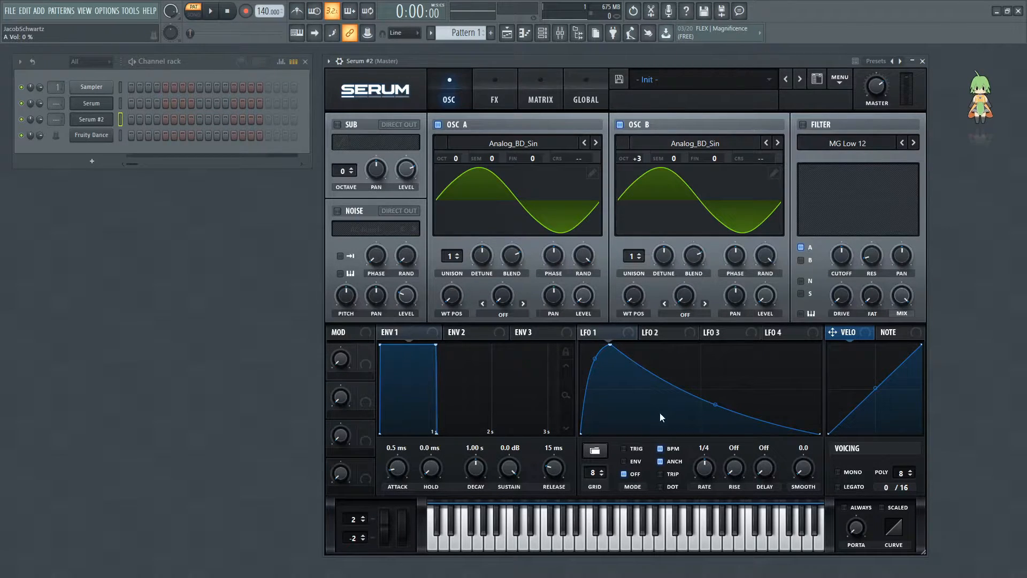
Set LFO 1 to envelope mode and assign it to oscillator A's level
{"action": "left_click", "coordinate": [637, 461]}
{"action": "left_click_drag", "start_coordinate": [626, 336], "coordinate": [572, 279]}
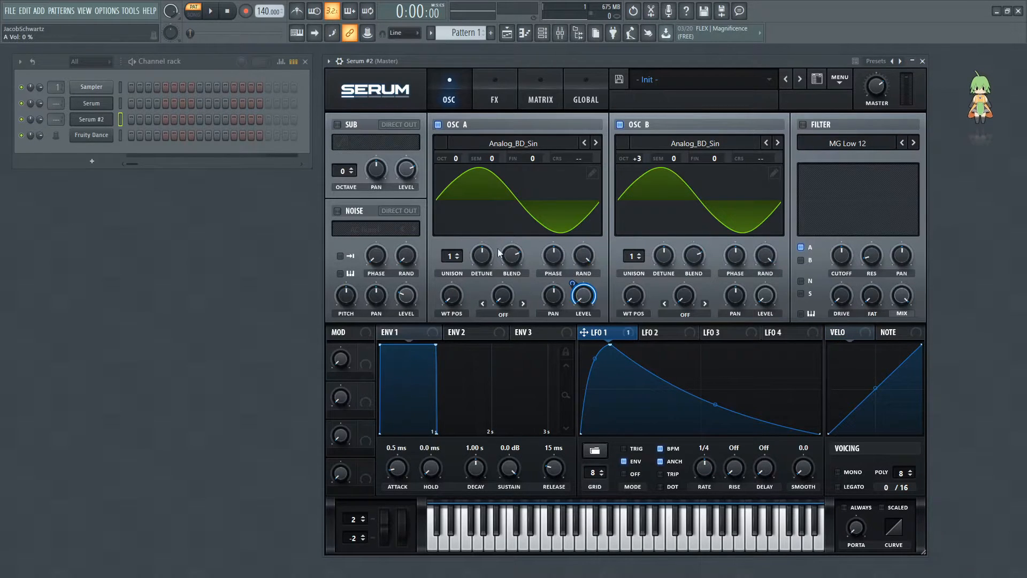
Enable the sub oscillator with direct out and modulate its level with LFO 1 at an amount of 100
{"action": "left_click", "coordinate": [338, 125]}
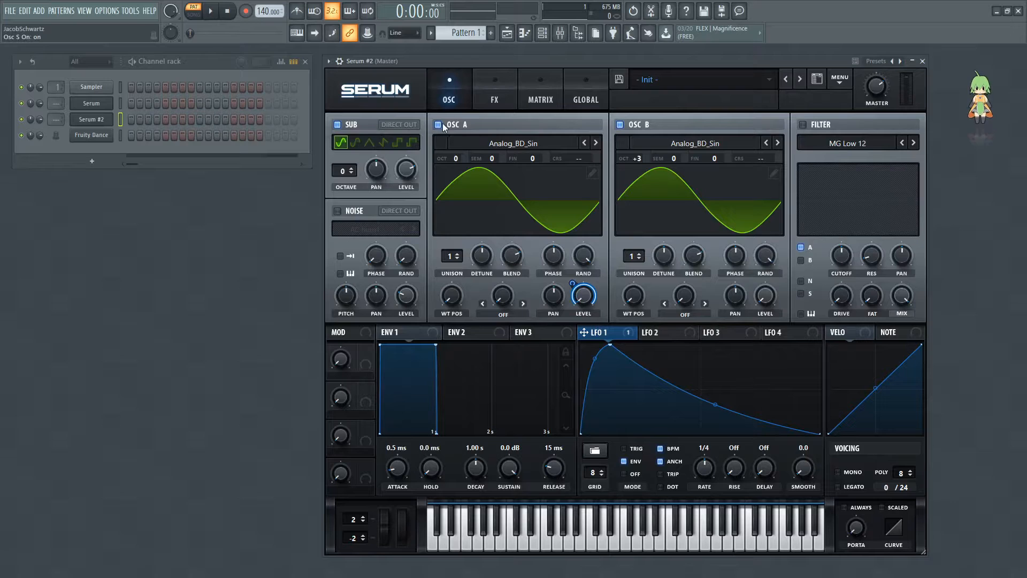
{"action": "left_click", "coordinate": [398, 124]}
{"action": "left_click_drag", "start_coordinate": [603, 333], "coordinate": [407, 170]}
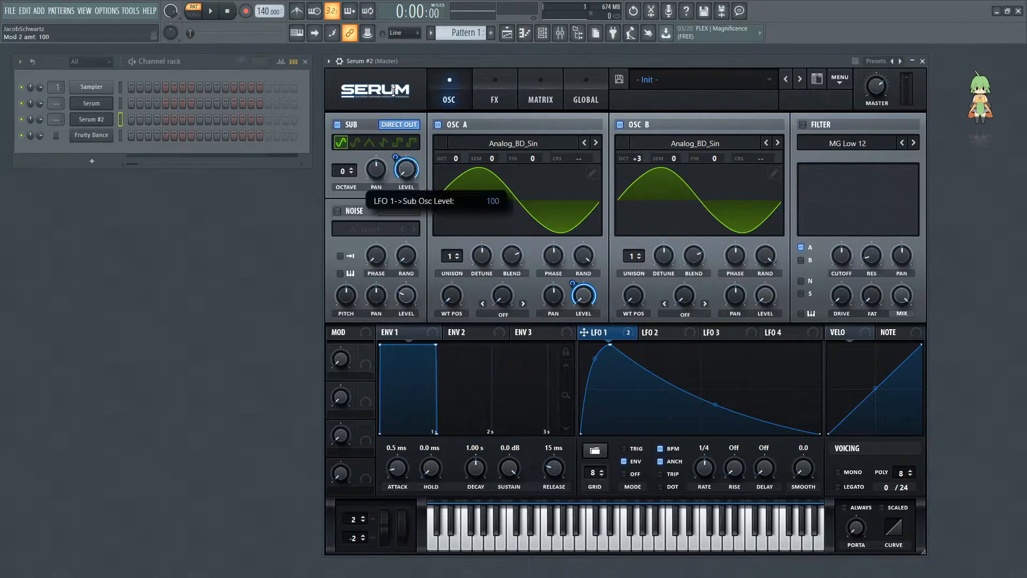
Set oscillator A's warp mode to FM (from B) at 30% and modulate it with LFO 1 at an amount of 20
{"action": "left_click", "coordinate": [508, 312]}
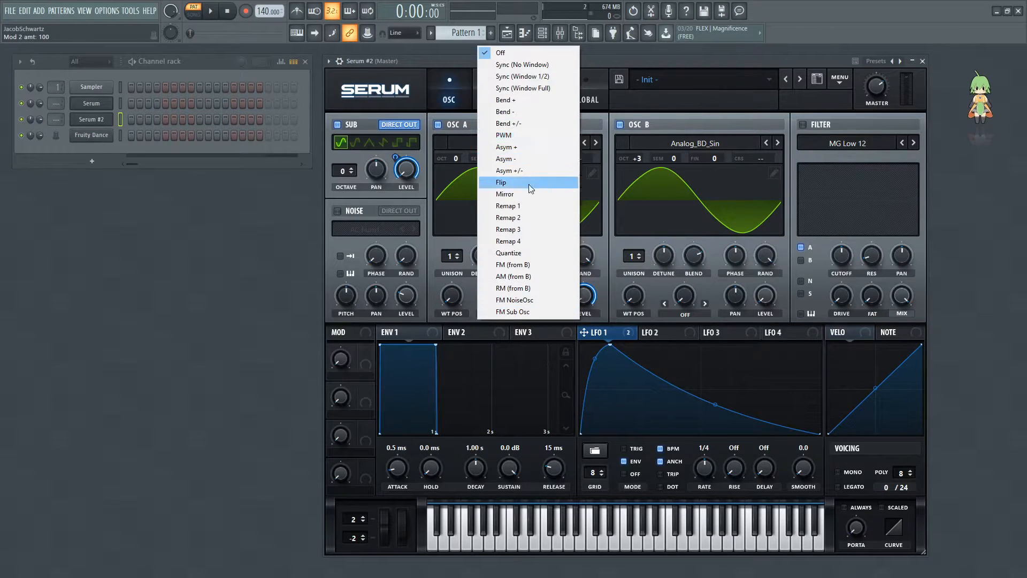
{"action": "left_click", "coordinate": [518, 266]}
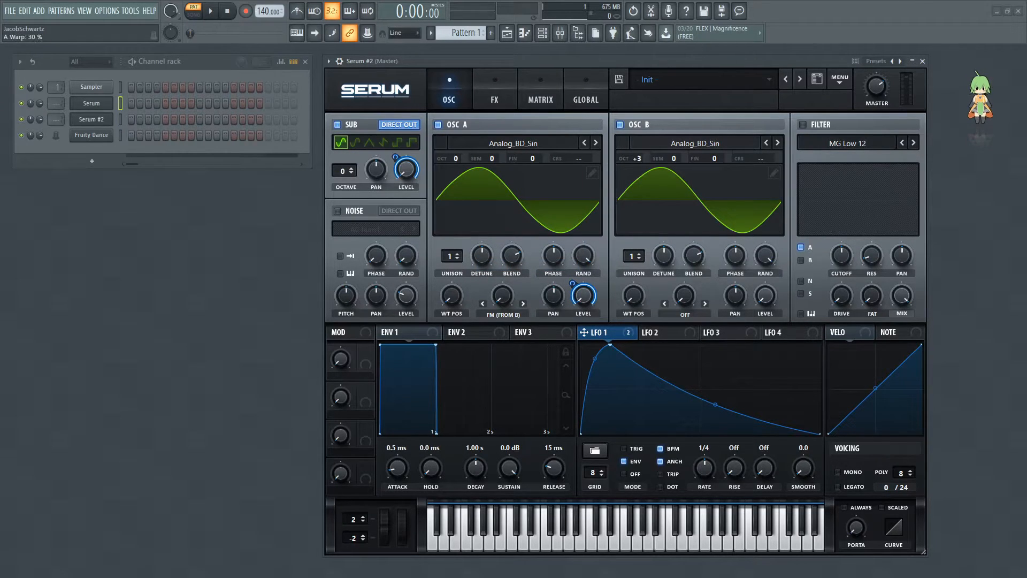
{"action": "left_click_drag", "start_coordinate": [501, 298], "coordinate": [509, 269]}
{"action": "left_click_drag", "start_coordinate": [618, 336], "coordinate": [486, 312]}
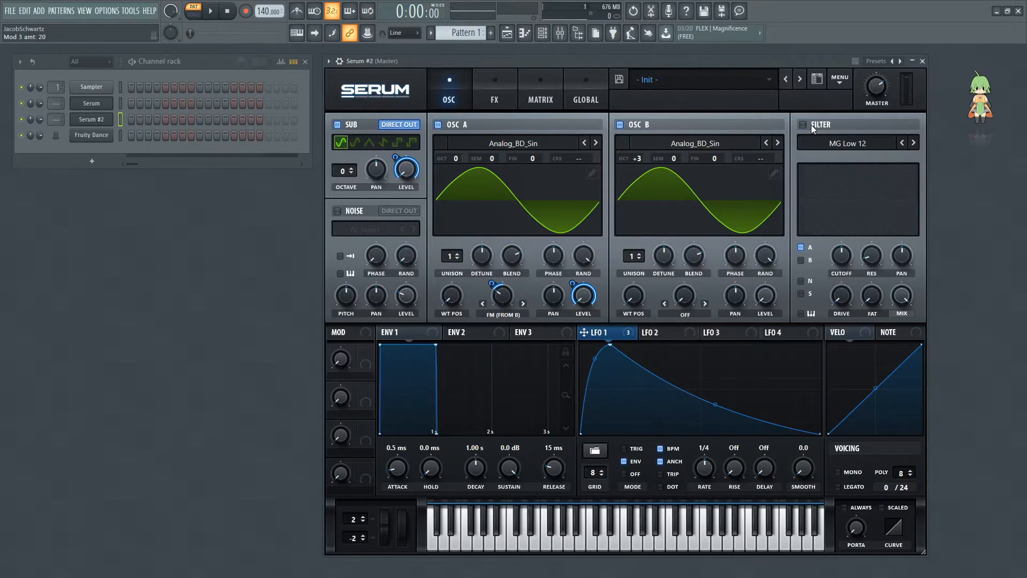
Set up the filter as HP 12 with its cutoff at minimum, modulated by LFO 1 at an amount of 50
{"action": "left_click", "coordinate": [811, 127]}
{"action": "left_click", "coordinate": [839, 144]}
{"action": "mouse_move", "coordinate": [840, 156]}
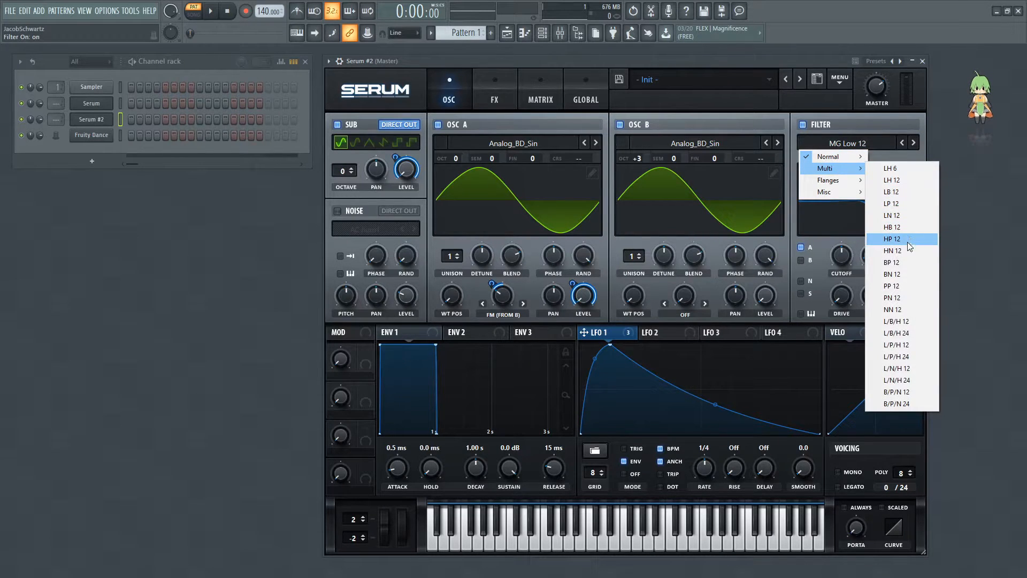
{"action": "left_click", "coordinate": [907, 242]}
{"action": "left_click_drag", "start_coordinate": [843, 282], "coordinate": [837, 343]}
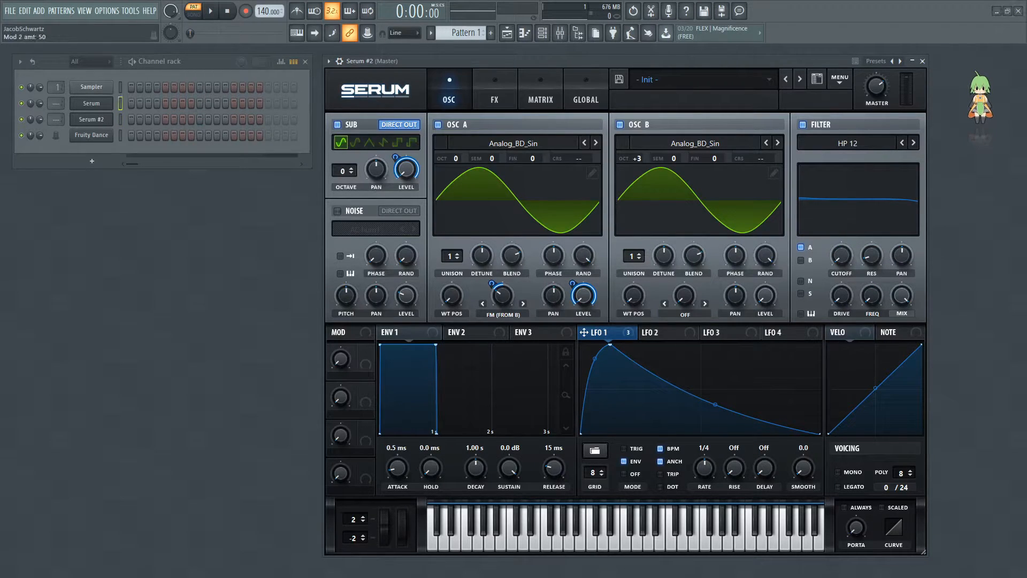
{"action": "left_click_drag", "start_coordinate": [615, 333], "coordinate": [883, 239]}
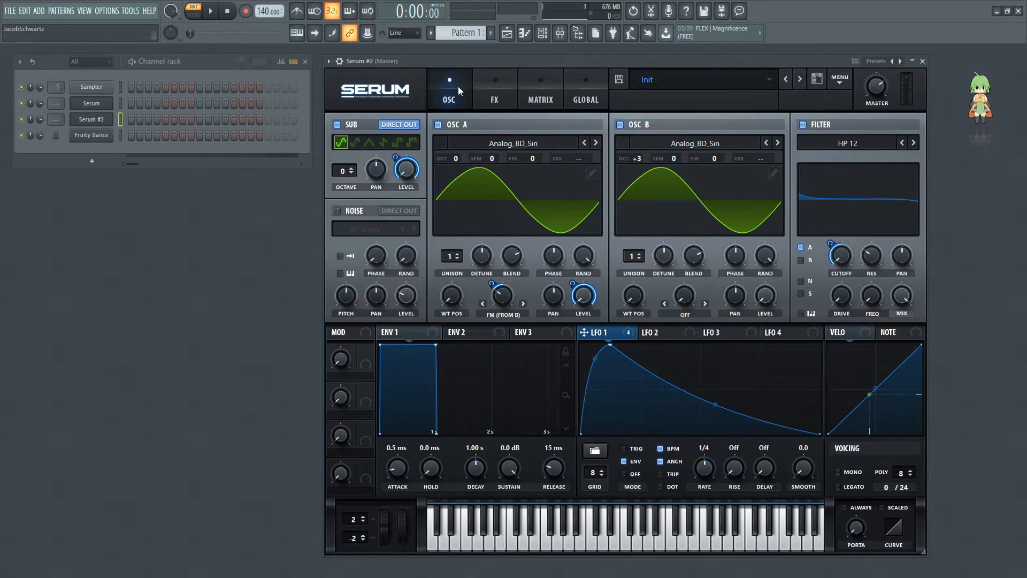
Set oscillator B's unison to 16 voices
{"action": "left_click_drag", "start_coordinate": [633, 257], "coordinate": [646, 66]}
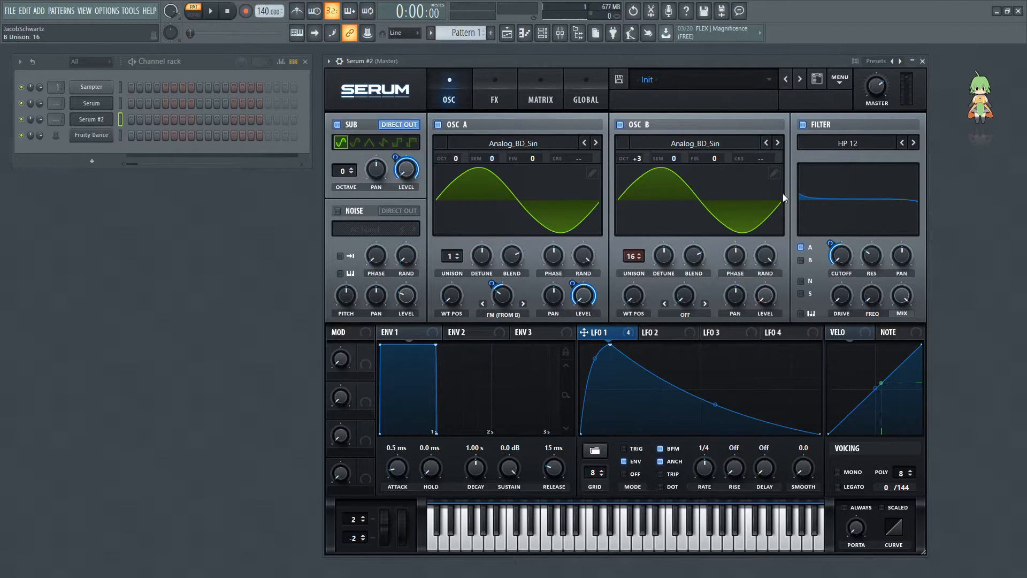
Enable the Tube distortion effect and set its drive to 80%
{"action": "left_click", "coordinate": [508, 91]}
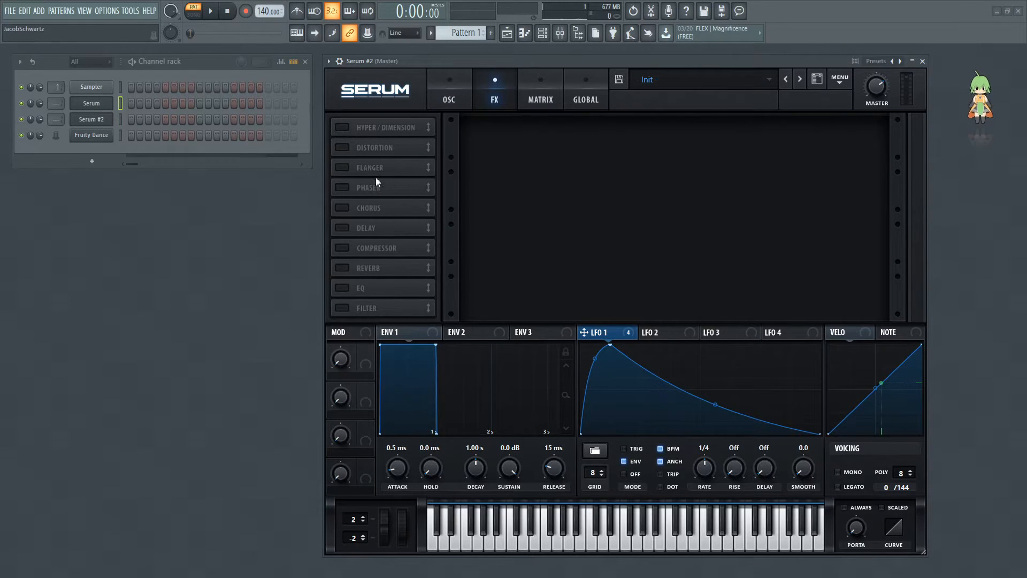
{"action": "left_click", "coordinate": [342, 148]}
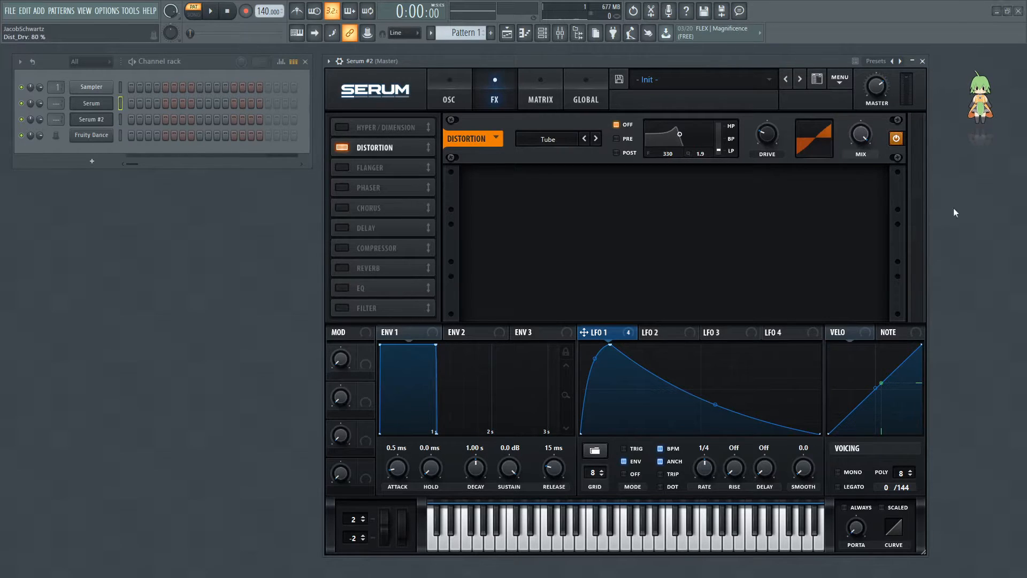
{"action": "left_click_drag", "start_coordinate": [751, 145], "coordinate": [781, 81]}
Enable the phaser effect and place it directly after the distortion in the effects chain
{"action": "left_click", "coordinate": [353, 187]}
{"action": "left_click_drag", "start_coordinate": [355, 188], "coordinate": [367, 168]}
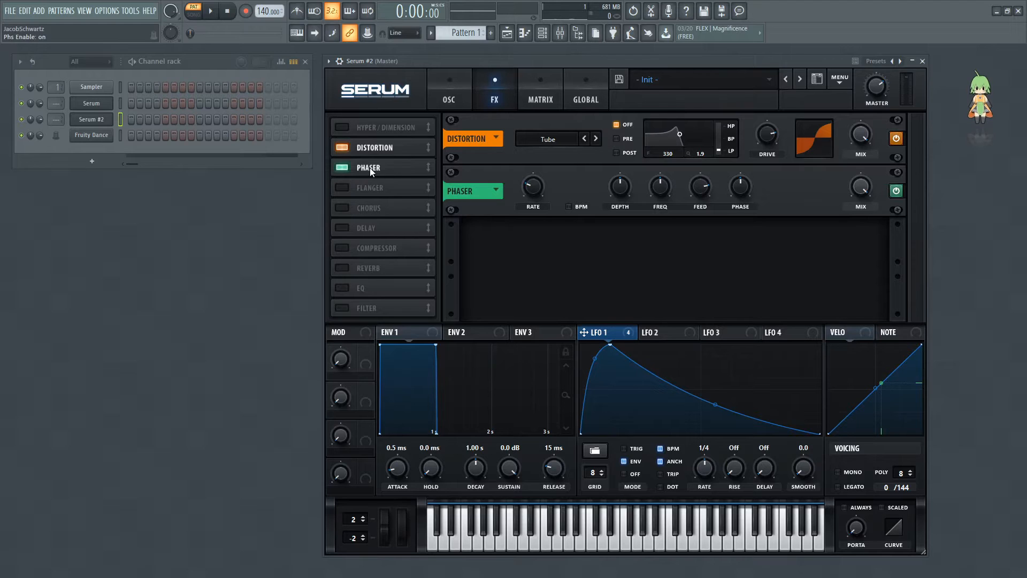
Set the phaser's rate to 0 Hz, its depth to 36% and its frequency to 1720 Hz
{"action": "mouse_move", "coordinate": [538, 188]}
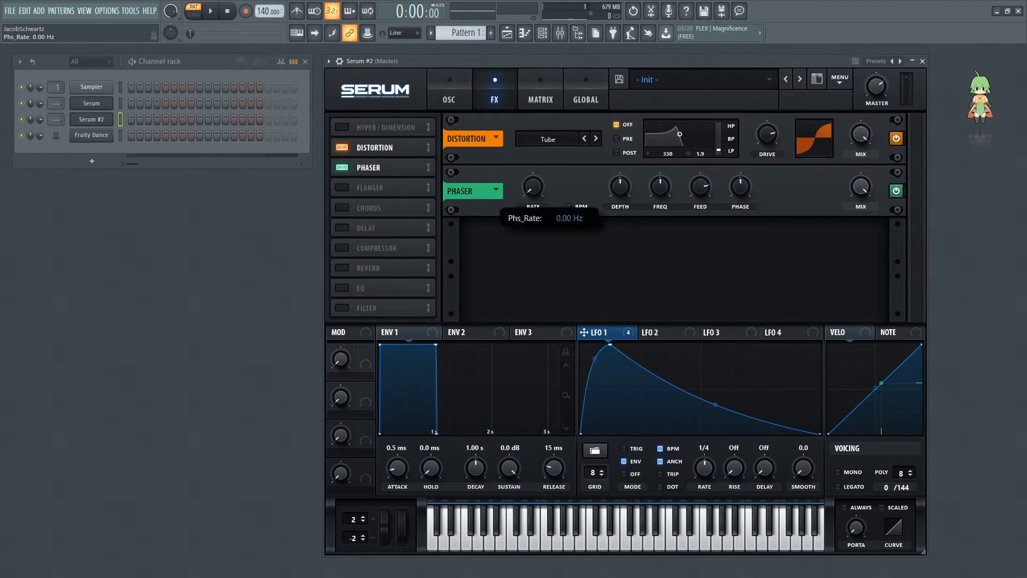
{"action": "left_click_drag", "start_coordinate": [618, 188], "coordinate": [612, 205]}
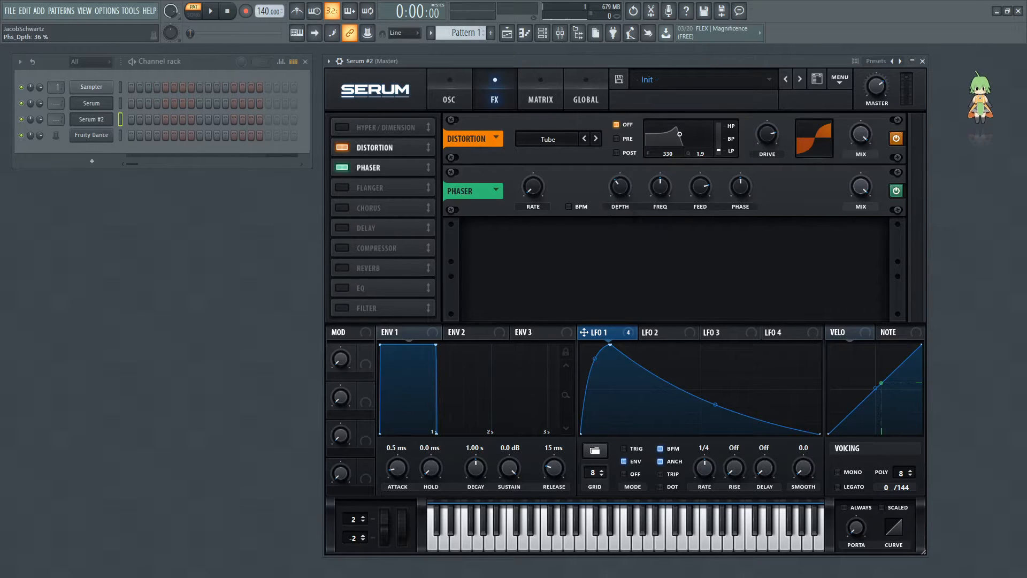
{"action": "scroll", "coordinate": [658, 177], "scroll_direction": "down", "scroll_amount": 4}
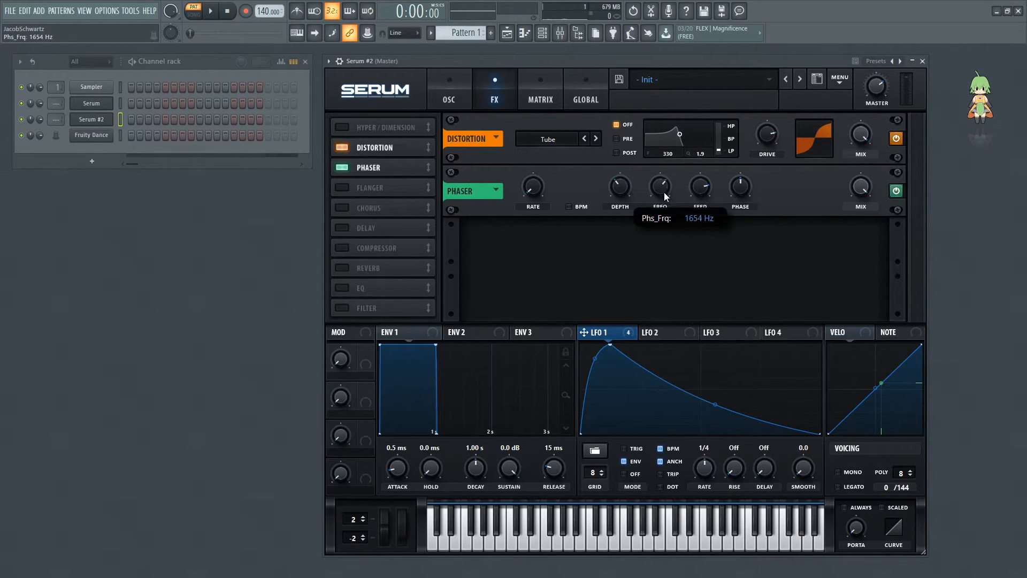
{"action": "double_click", "coordinate": [664, 194]}
{"action": "type", "text": "1720"}
{"action": "key", "text": "Return"}
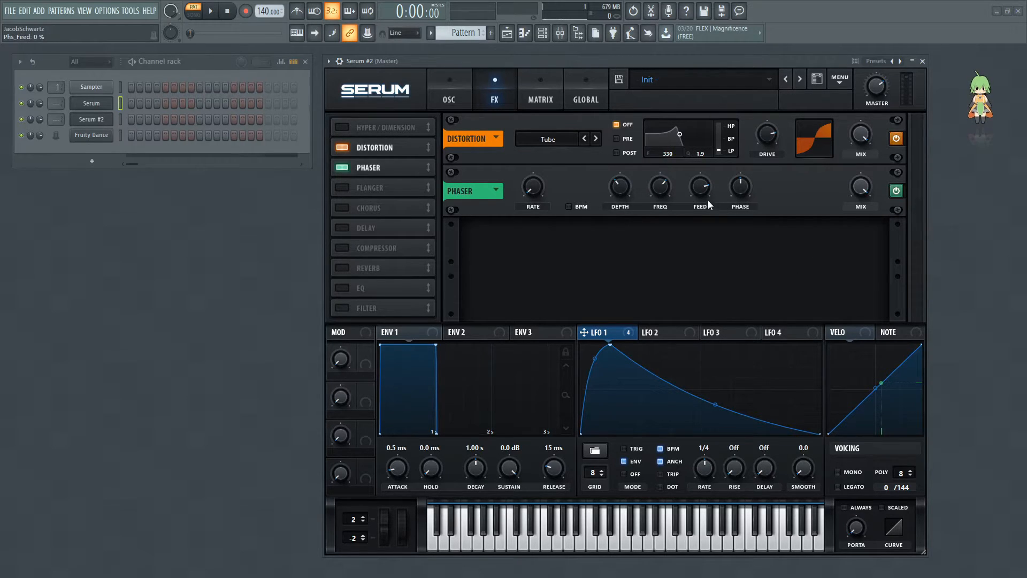
Set the phaser's feedback to 0% and raise its stereo phase above 180 degrees
{"action": "left_click_drag", "start_coordinate": [706, 196], "coordinate": [669, 349]}
{"action": "double_click", "coordinate": [743, 191]}
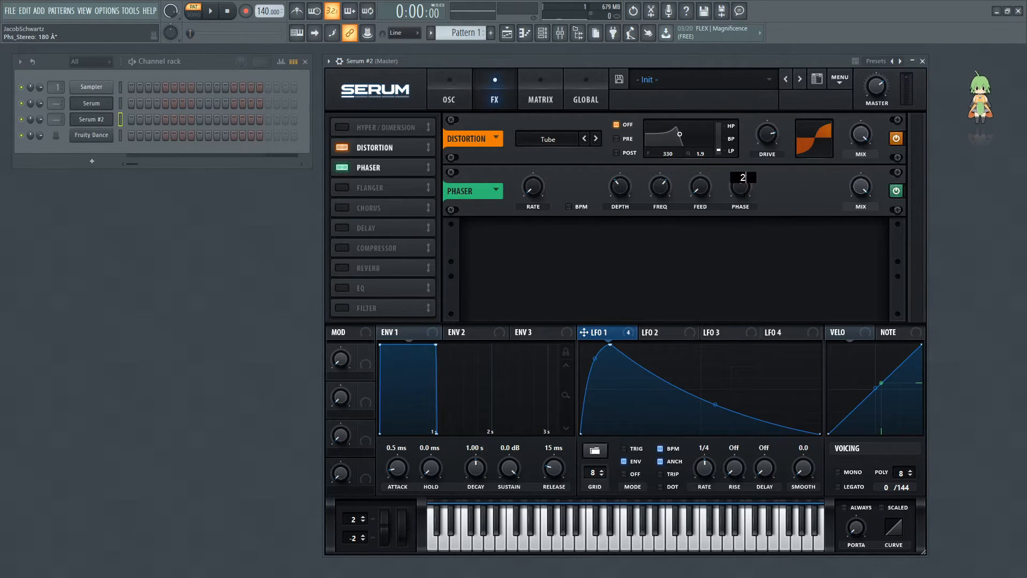
{"action": "key", "text": "Return"}
Add the filter effect directly after the phaser, using the Cmb - type from the flanges
{"action": "left_click", "coordinate": [345, 307]}
{"action": "left_click_drag", "start_coordinate": [349, 305], "coordinate": [389, 186]}
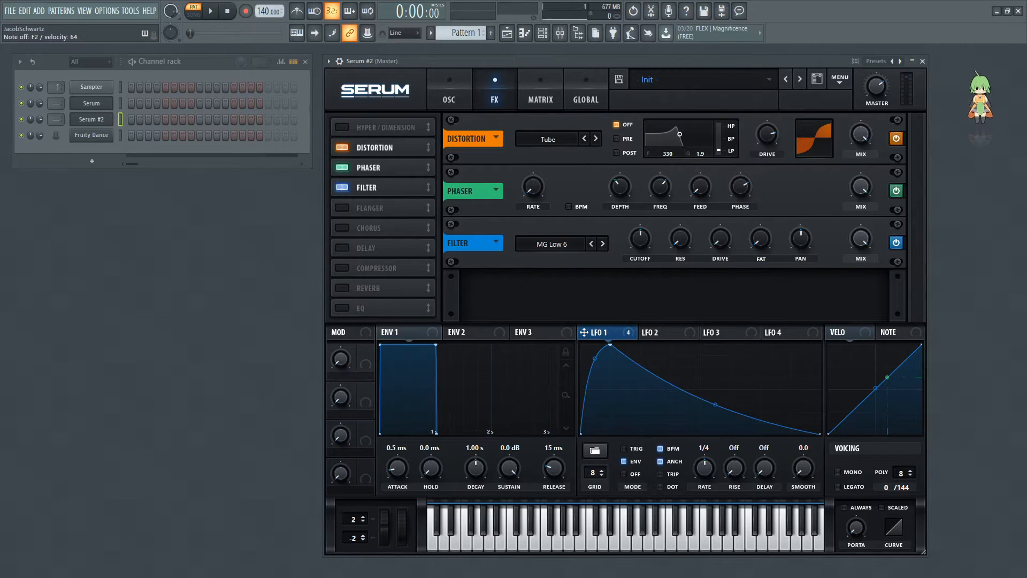
{"action": "left_click", "coordinate": [539, 256]}
{"action": "mouse_move", "coordinate": [561, 280]}
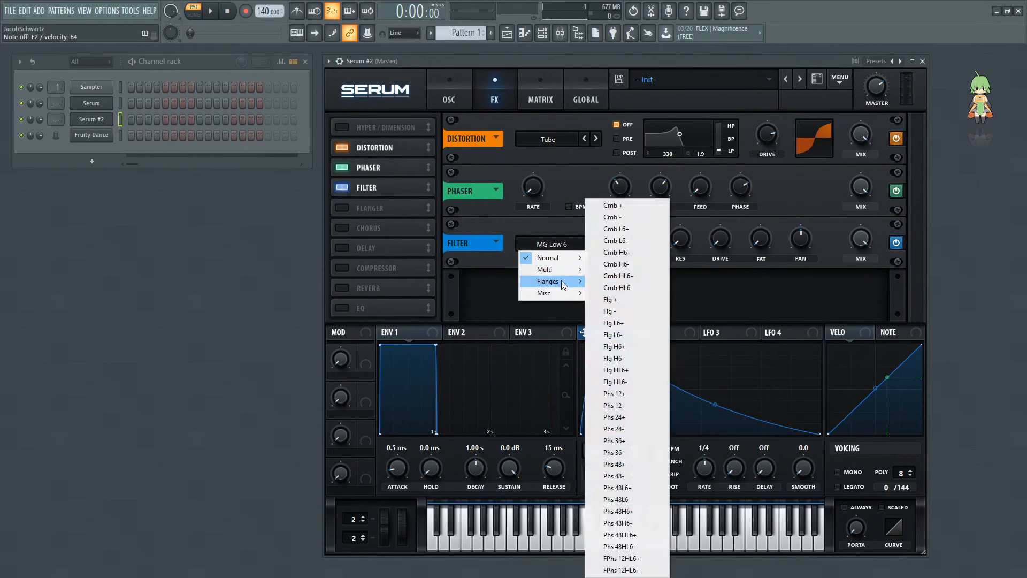
{"action": "left_click", "coordinate": [628, 219]}
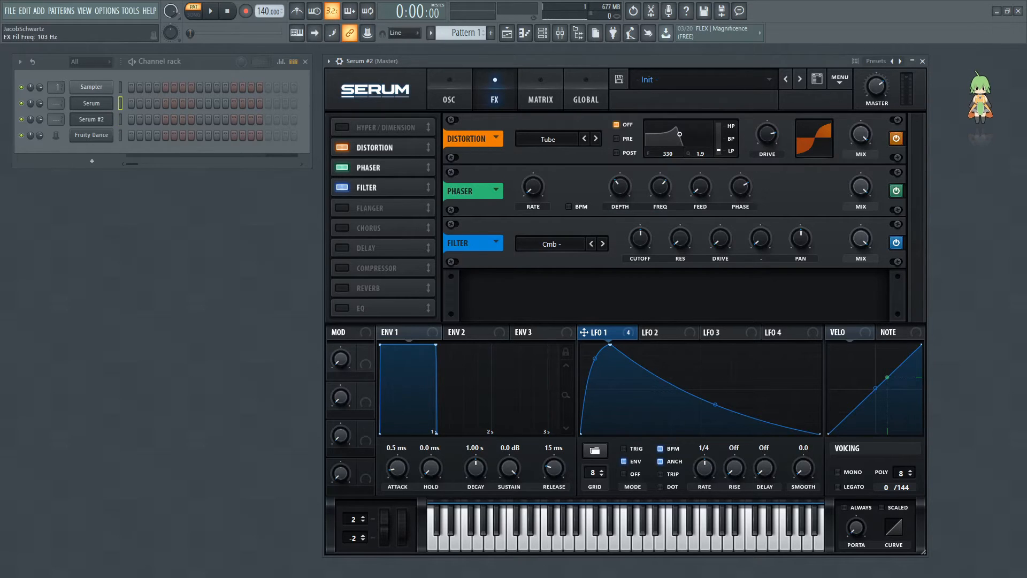
Tune the comb filter effect: cutoff 103 Hz, resonance modulated by LFO 1 at 80, and a slightly raised drive
{"action": "left_click_drag", "start_coordinate": [634, 239], "coordinate": [637, 262]}
{"action": "left_click_drag", "start_coordinate": [619, 333], "coordinate": [679, 246]}
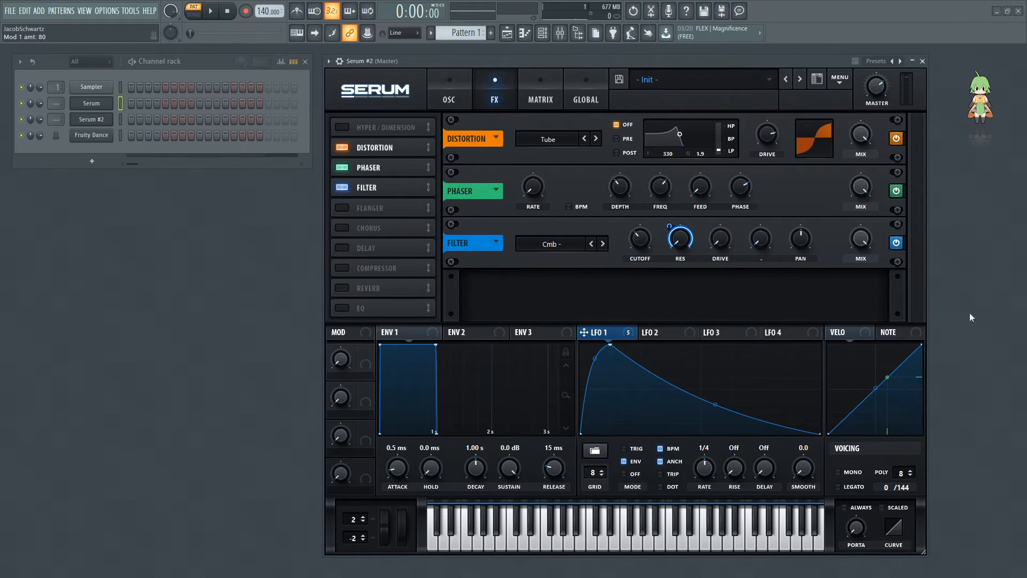
{"action": "left_click_drag", "start_coordinate": [674, 227], "coordinate": [675, 245]}
{"action": "left_click_drag", "start_coordinate": [720, 241], "coordinate": [726, 211]}
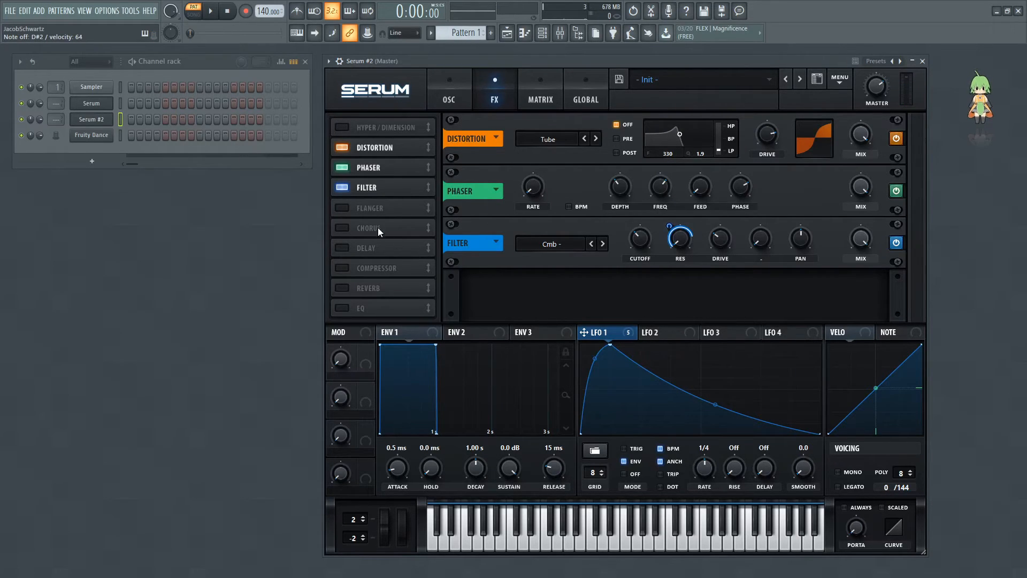
Add the EQ effect directly after the filter and make its low band a peak shape
{"action": "left_click", "coordinate": [342, 309]}
{"action": "left_click_drag", "start_coordinate": [373, 306], "coordinate": [373, 205]}
{"action": "left_click", "coordinate": [634, 295]}
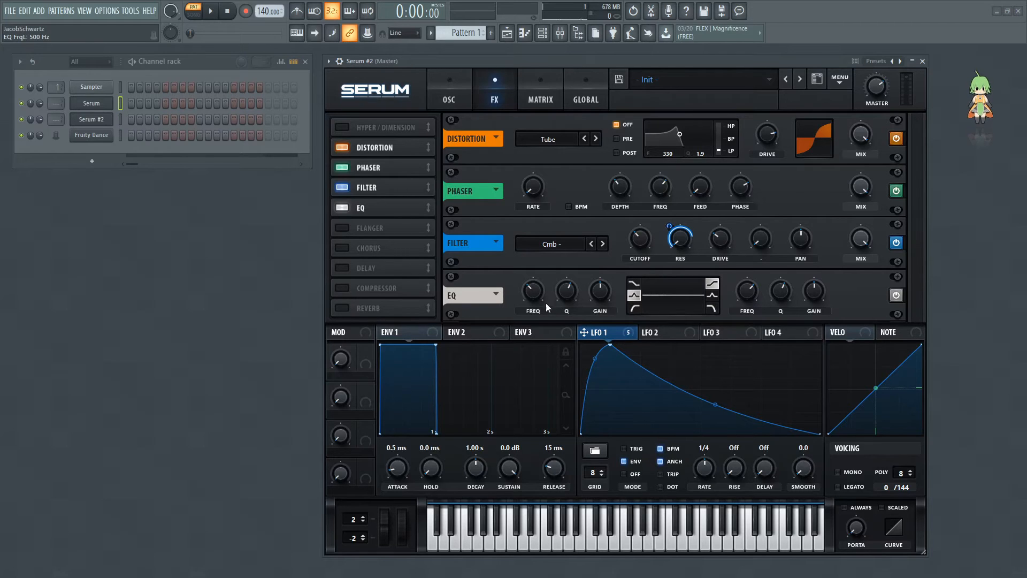
Set the EQ low band's frequency to 500 Hz and lower its Q slightly
{"action": "left_click_drag", "start_coordinate": [537, 294], "coordinate": [541, 277]}
{"action": "double_click", "coordinate": [539, 283]}
{"action": "type", "text": "500"}
{"action": "key", "text": "Return"}
{"action": "mouse_move", "coordinate": [569, 297]}
{"action": "left_click_drag", "start_coordinate": [569, 302], "coordinate": [597, 297]}
Set the EQ low band's gain to -7
{"action": "double_click", "coordinate": [598, 296]}
{"action": "type", "text": "-.7"}
{"action": "key", "text": "Return"}
{"action": "type", "text": "-7"}
{"action": "key", "text": "Return"}
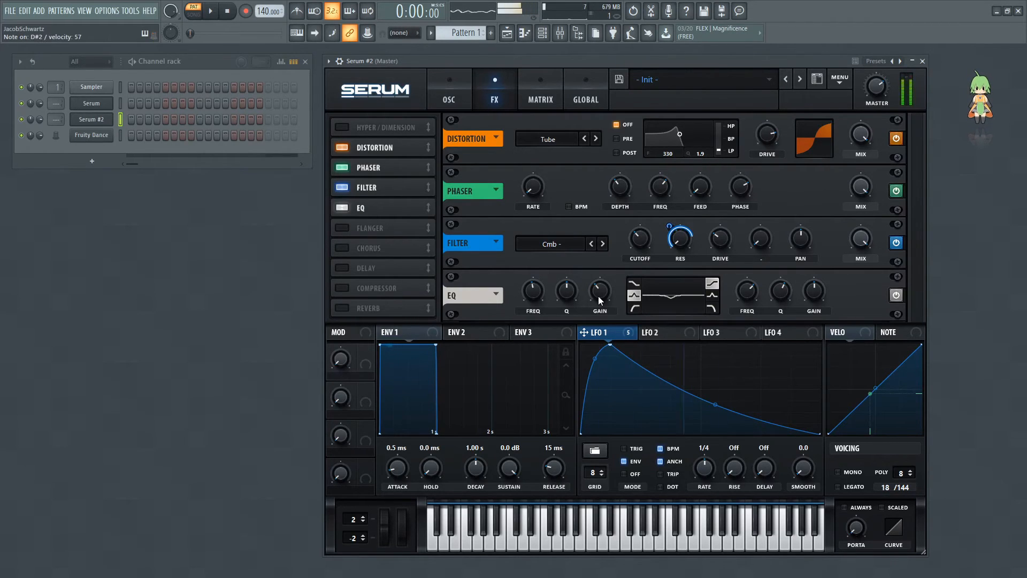
Make the EQ's high band a low-pass with a Q of 46% and a higher cutoff frequency
{"action": "left_click", "coordinate": [712, 308]}
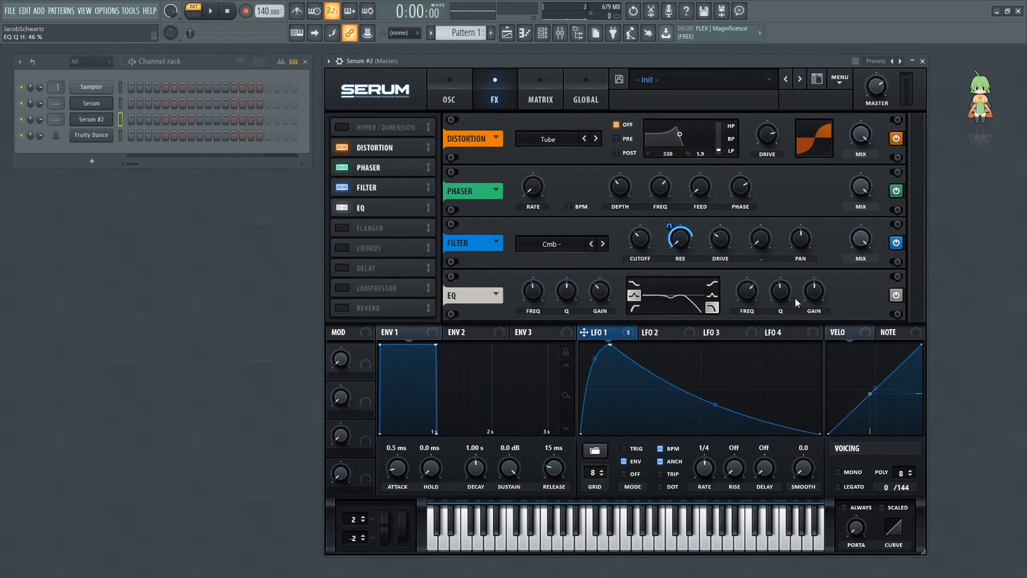
{"action": "left_click_drag", "start_coordinate": [746, 290], "coordinate": [776, 300]}
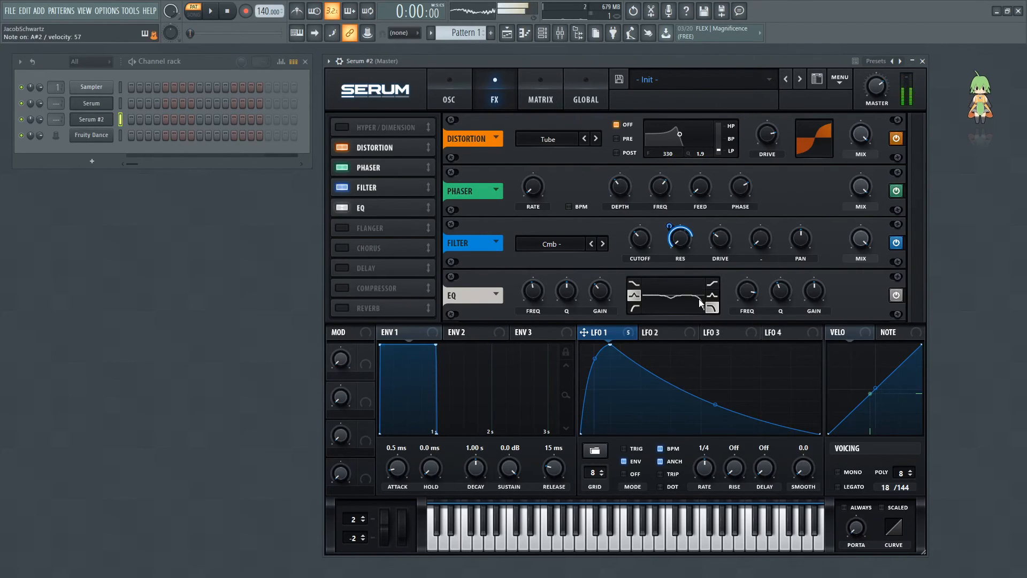
{"action": "left_click", "coordinate": [470, 91]}
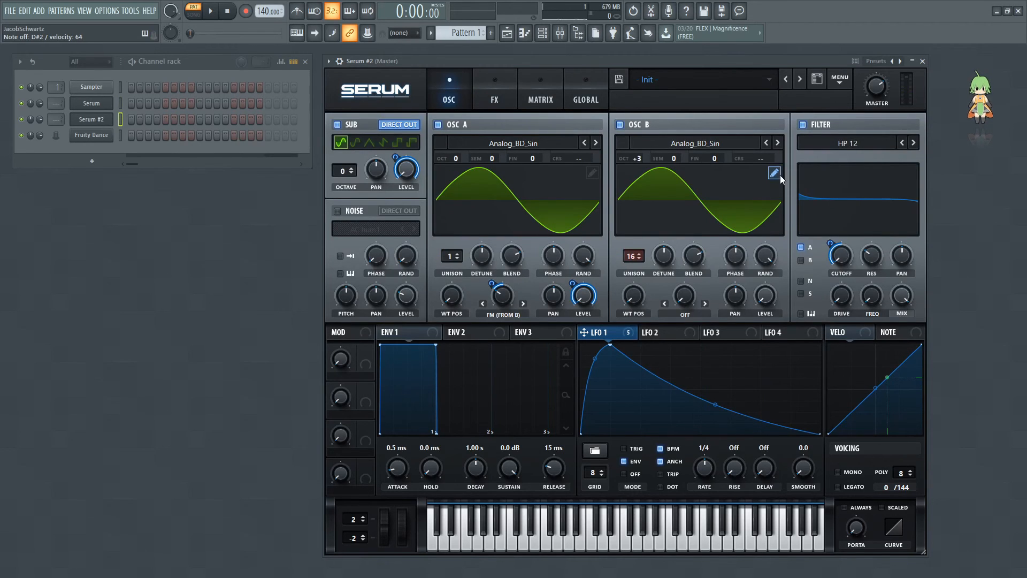
{"action": "left_click", "coordinate": [486, 96]}
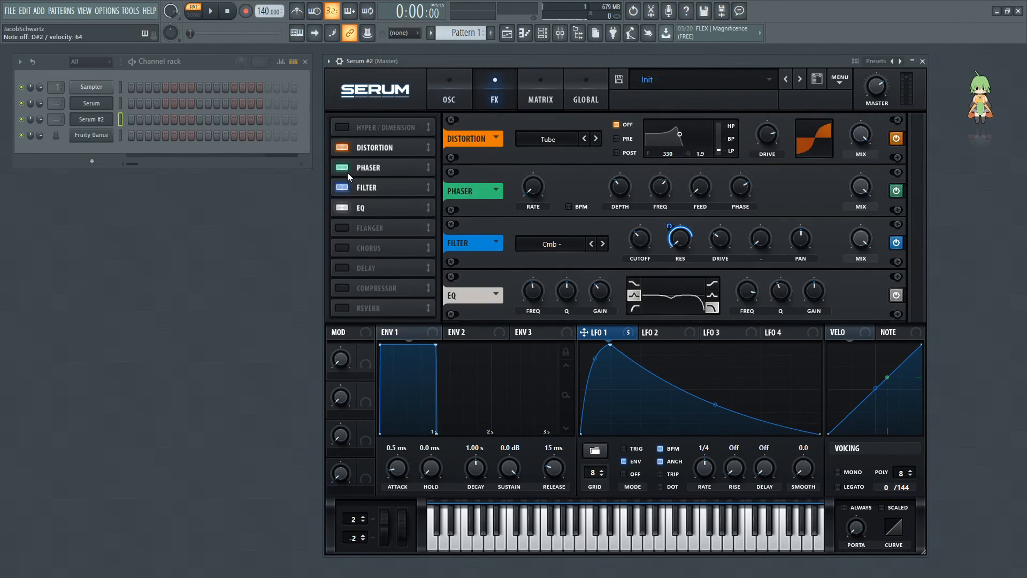
Bypass the filter effect for comparison, return the master volume to 70%, and re-enable the filter effect
{"action": "left_click", "coordinate": [342, 187]}
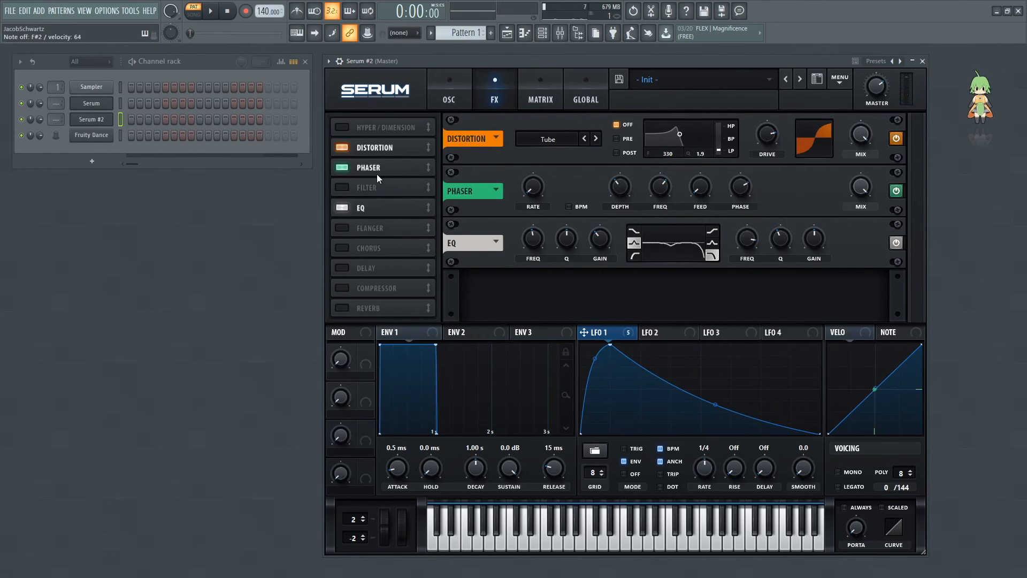
{"action": "mouse_move", "coordinate": [884, 71]}
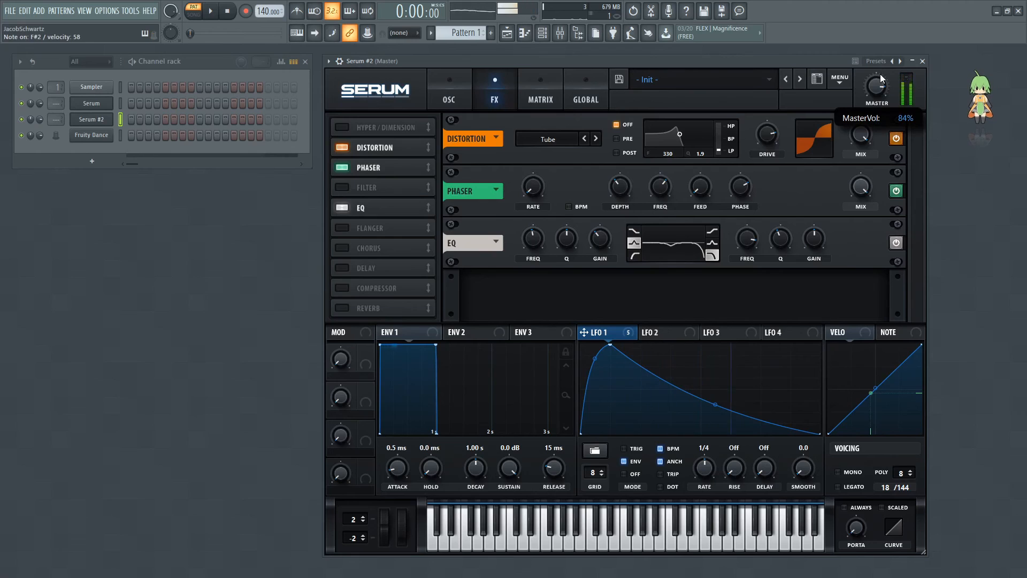
{"action": "left_click_drag", "start_coordinate": [880, 73], "coordinate": [877, 87]}
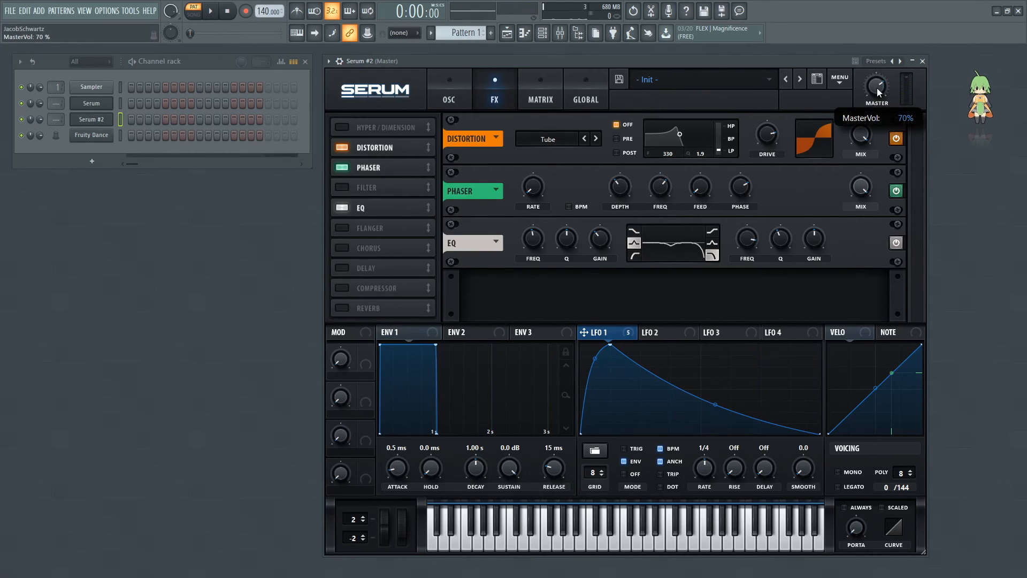
{"action": "left_click", "coordinate": [343, 187]}
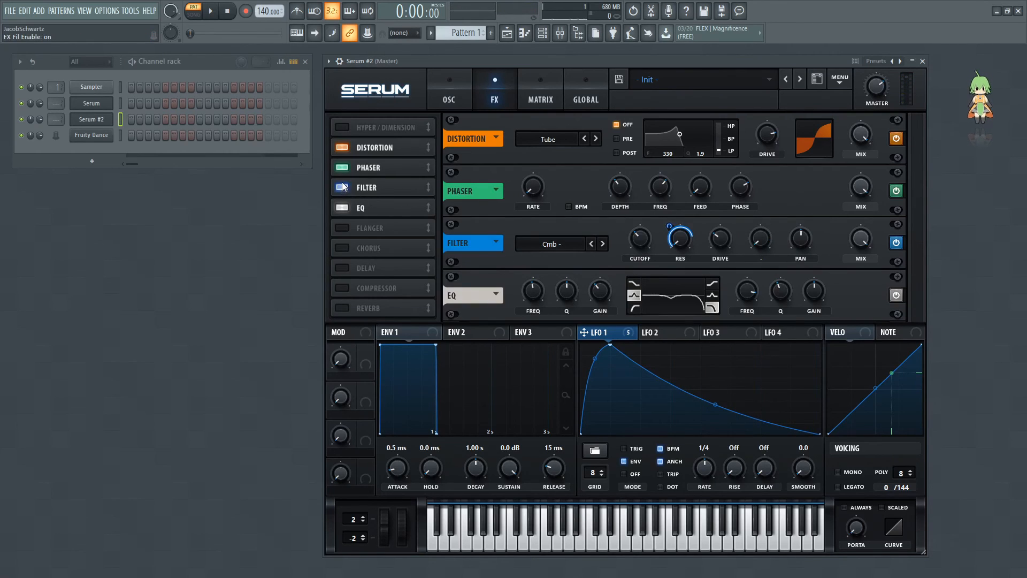